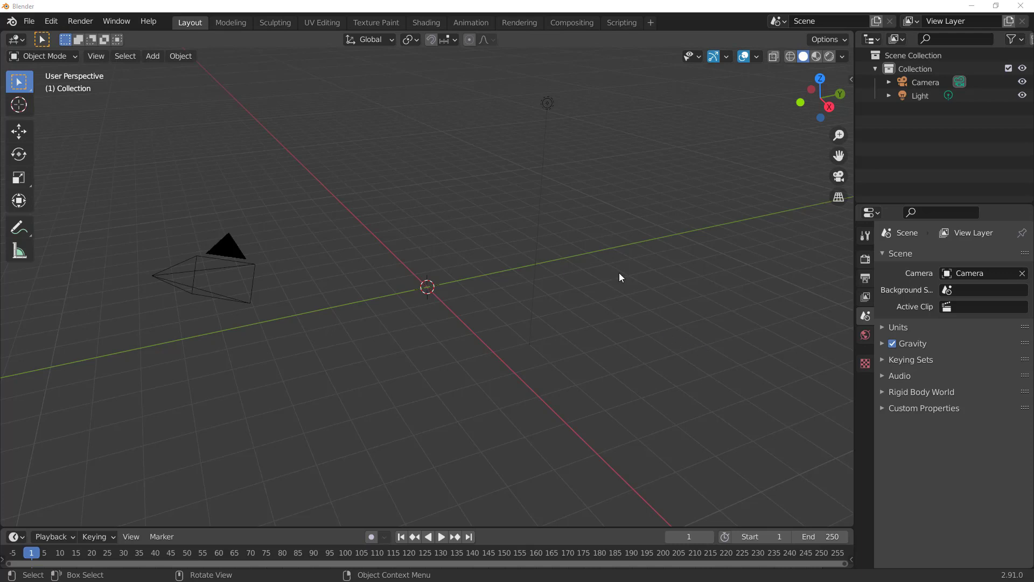
# Step: Add a cylinder mesh at the scene origin
pyautogui.click(613, 262)
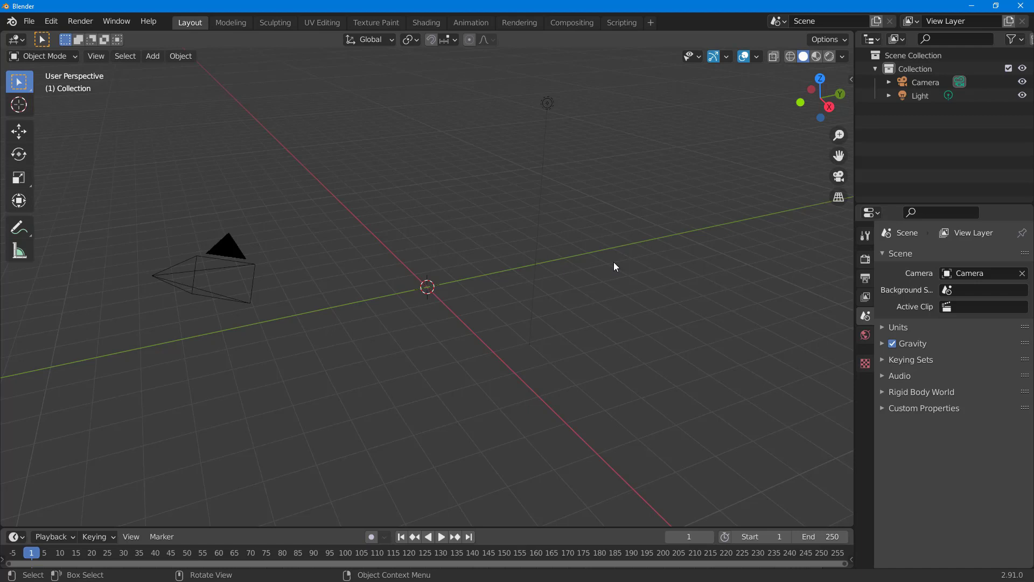
pyautogui.hotkey('shift', 'a')
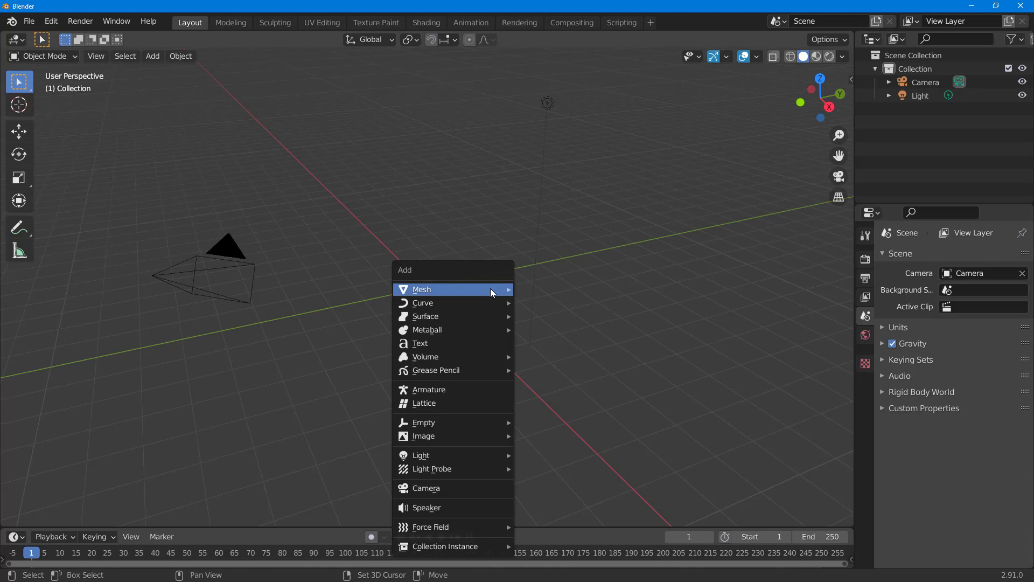
pyautogui.moveTo(491, 293)
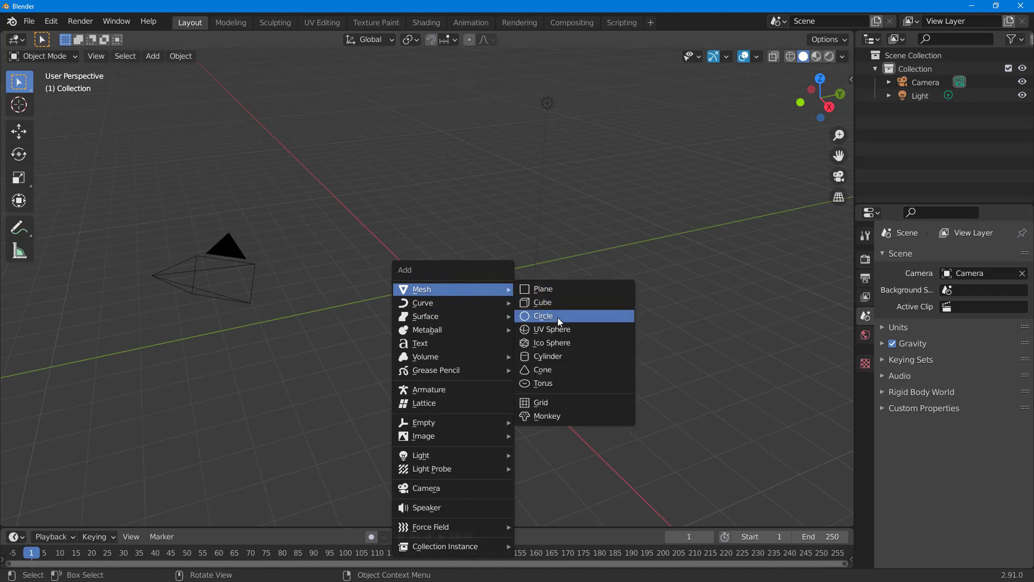
pyautogui.click(564, 356)
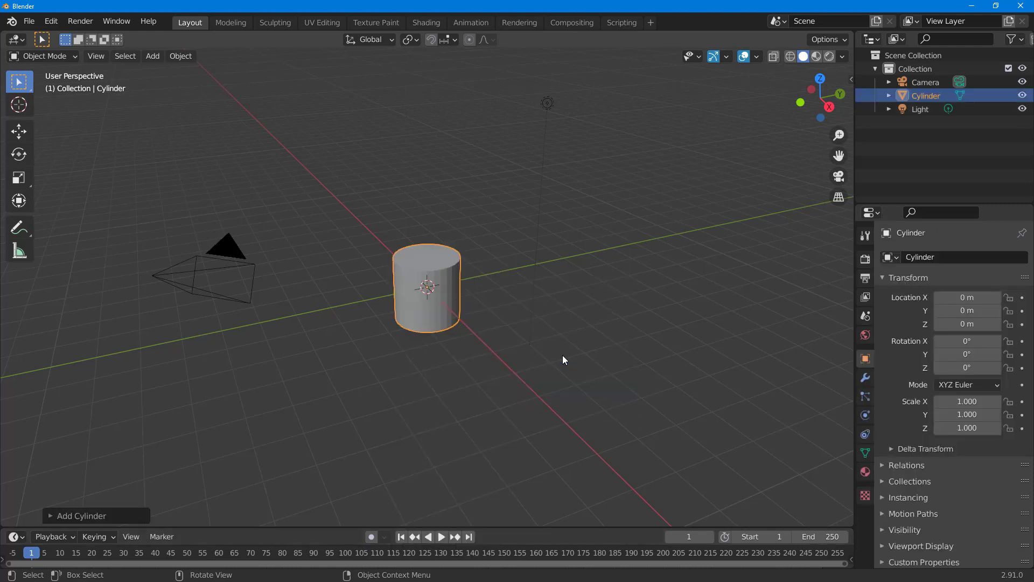
# Step: Delete the cylinder from the scene
pyautogui.click(605, 330)
pyautogui.click(456, 277)
pyautogui.press('Delete')
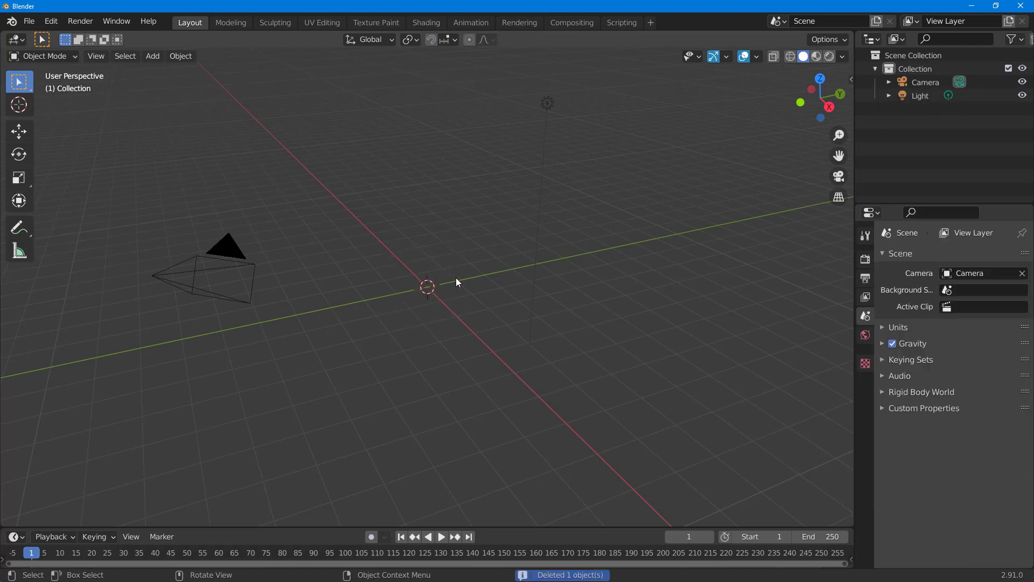
# Step: Add a cube mesh at the origin and expand its creation settings
pyautogui.click(154, 60)
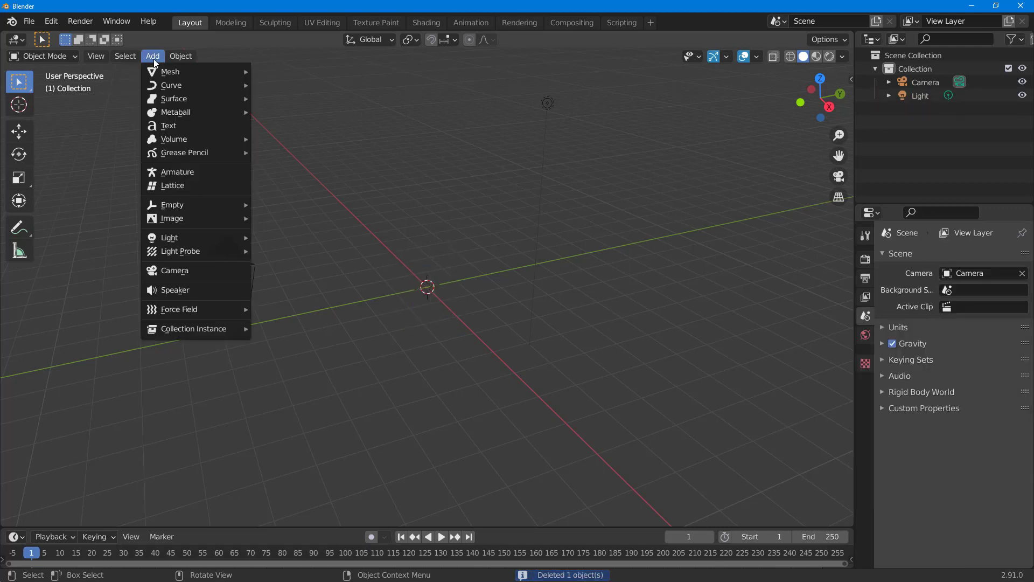
pyautogui.click(137, 68)
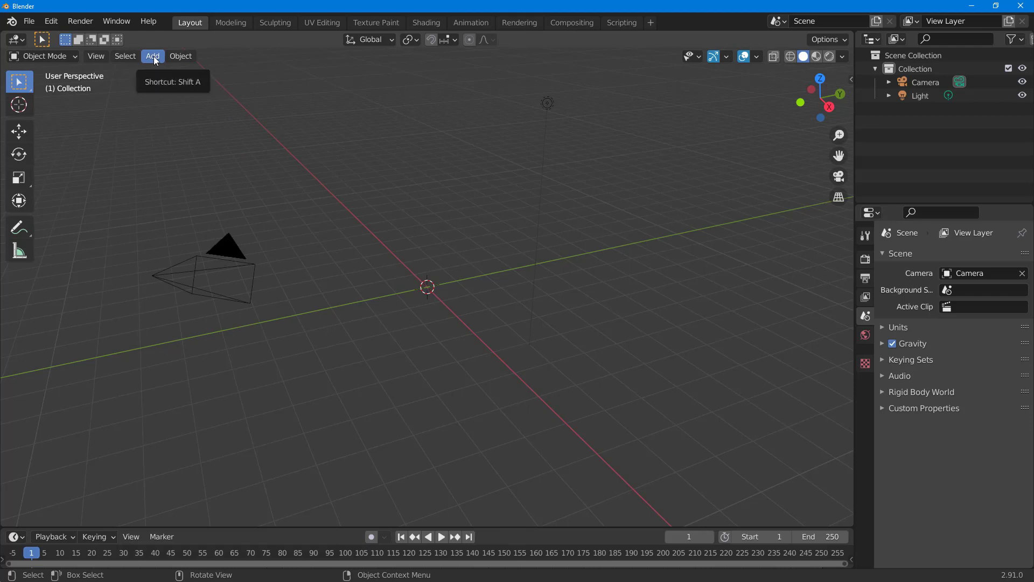
pyautogui.click(154, 56)
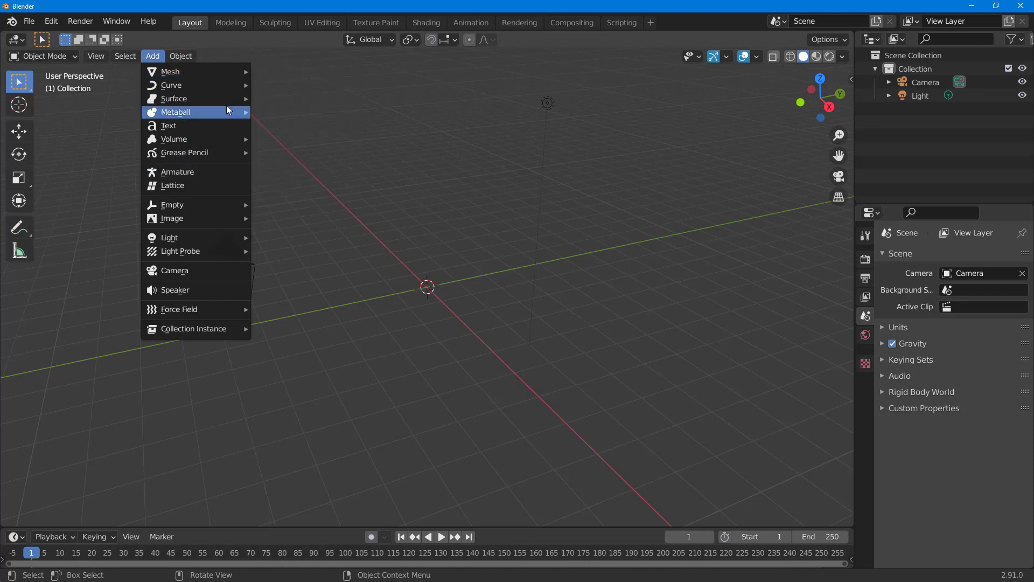
pyautogui.moveTo(225, 71)
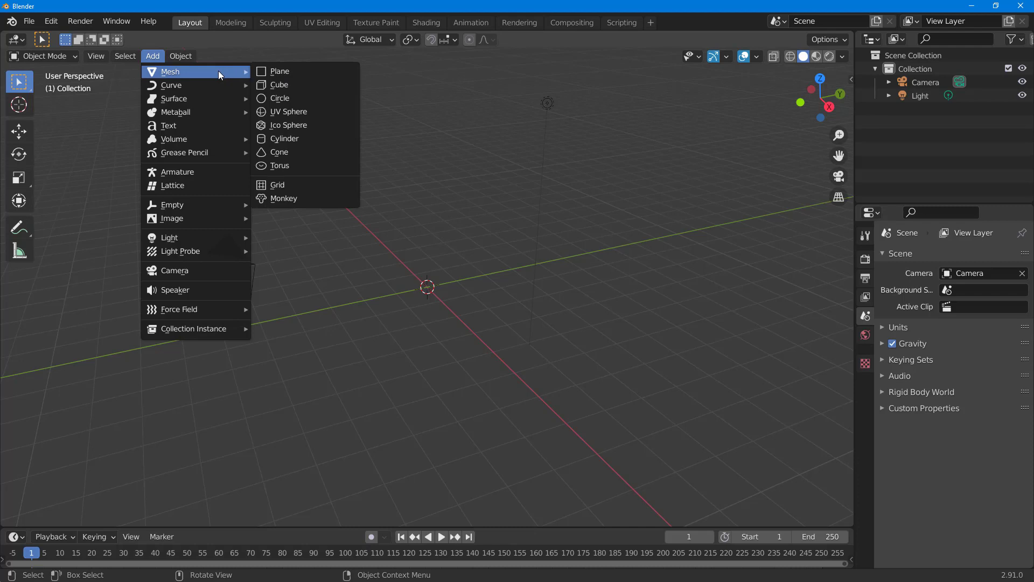
pyautogui.click(295, 86)
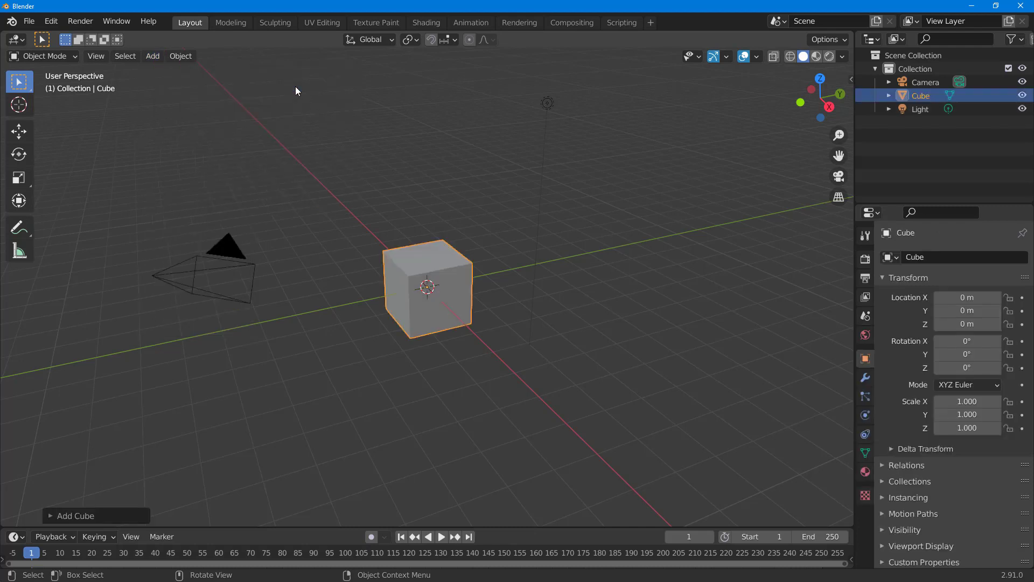
pyautogui.click(72, 515)
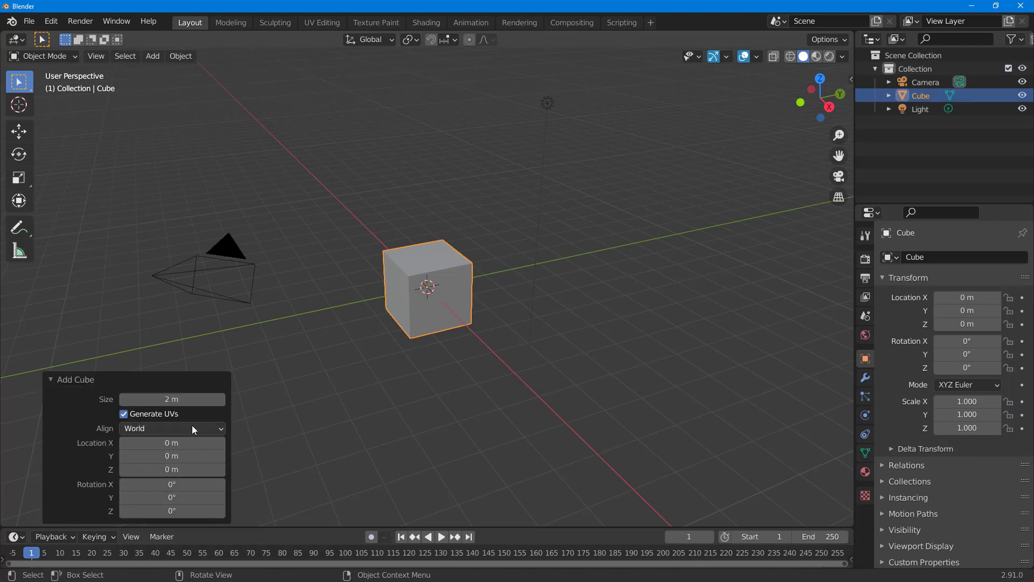
# Step: Delete the cube together with the light
pyautogui.click(421, 381)
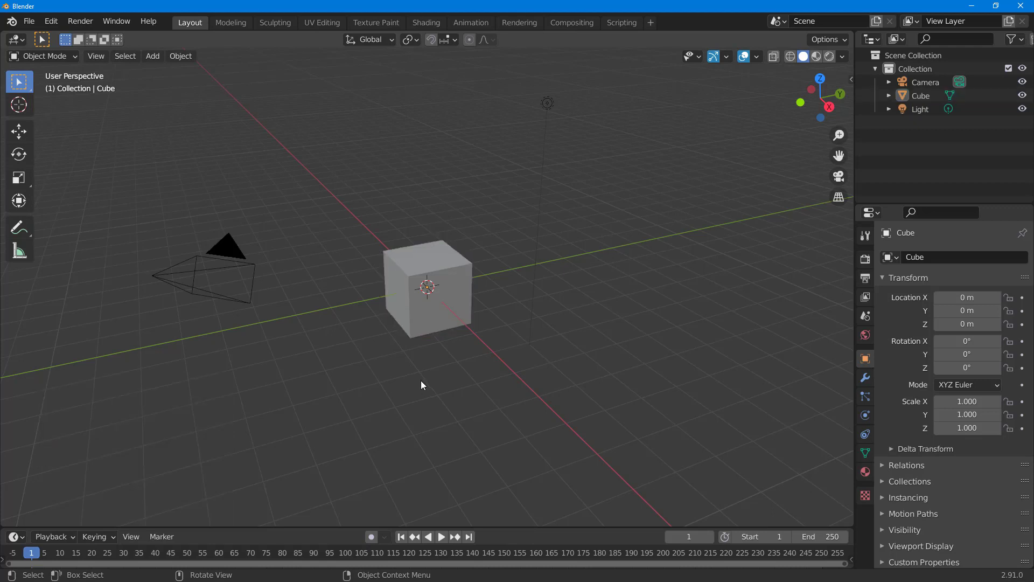
pyautogui.moveTo(364, 224); pyautogui.dragTo(609, 447)
pyautogui.press('Delete')
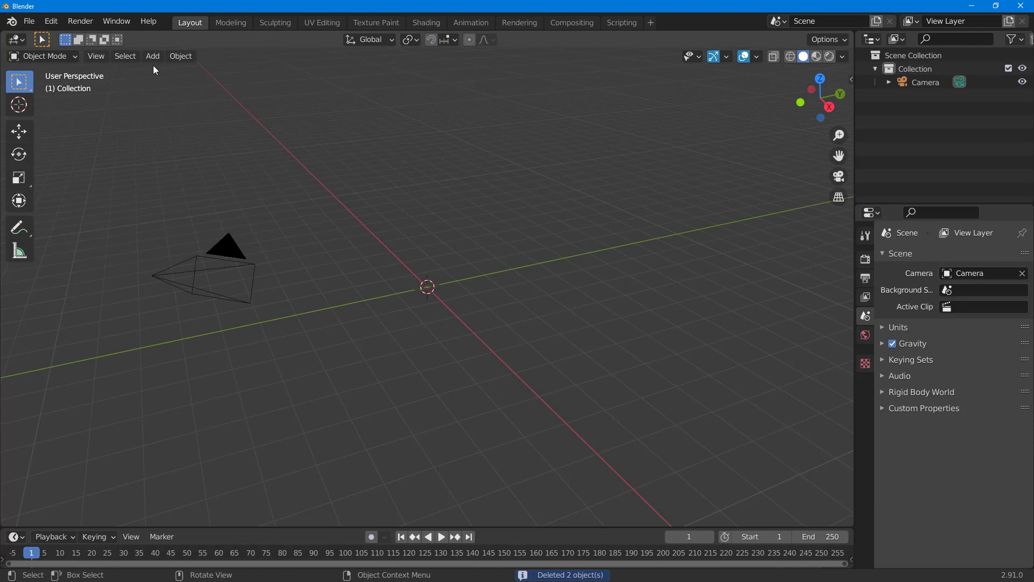
# Step: Add a new cube mesh and set its size to 4 m
pyautogui.click(175, 60)
pyautogui.moveTo(186, 72)
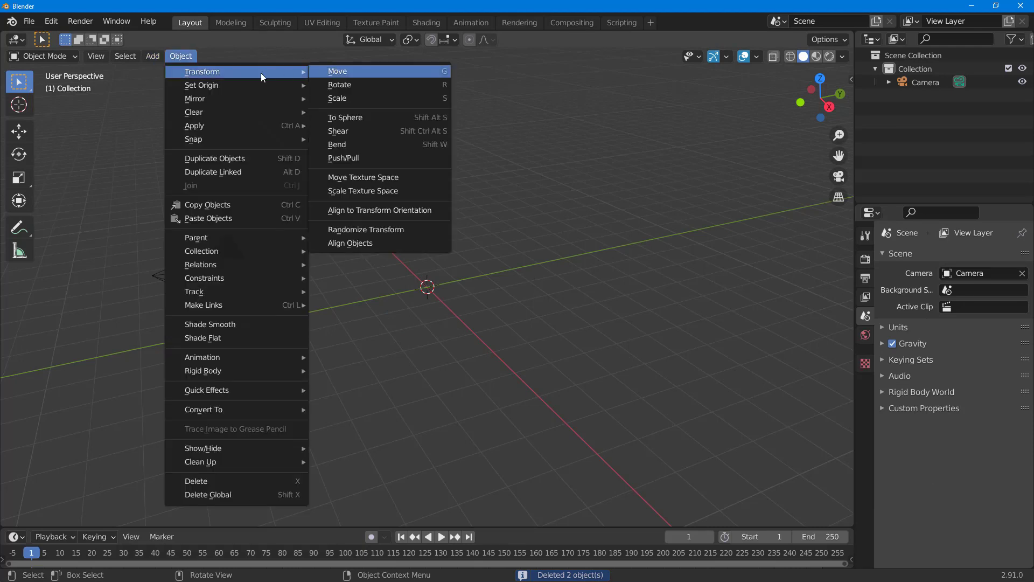
pyautogui.moveTo(153, 56)
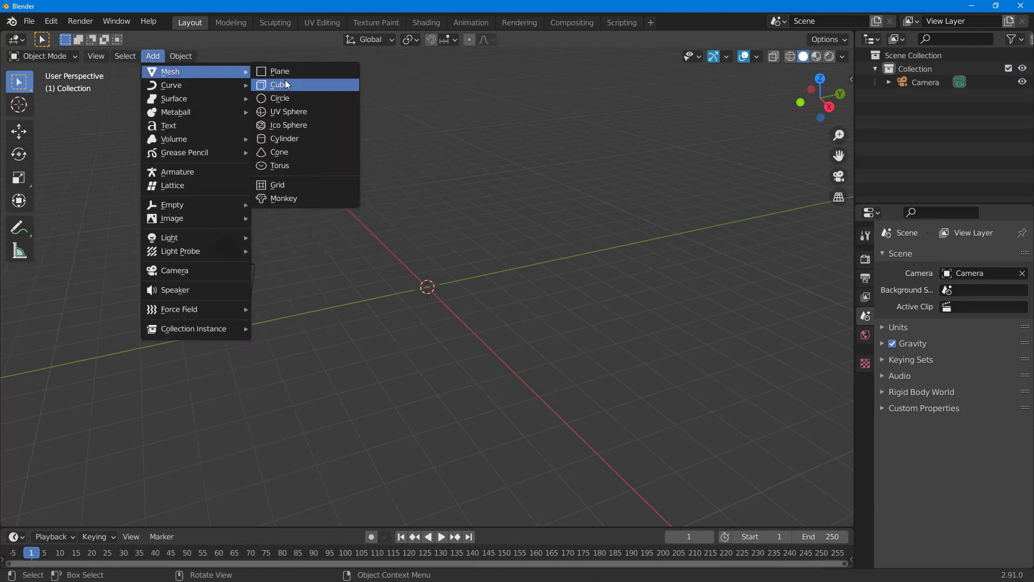
pyautogui.click(286, 84)
pyautogui.moveTo(179, 398); pyautogui.dragTo(243, 429)
pyautogui.click(162, 398)
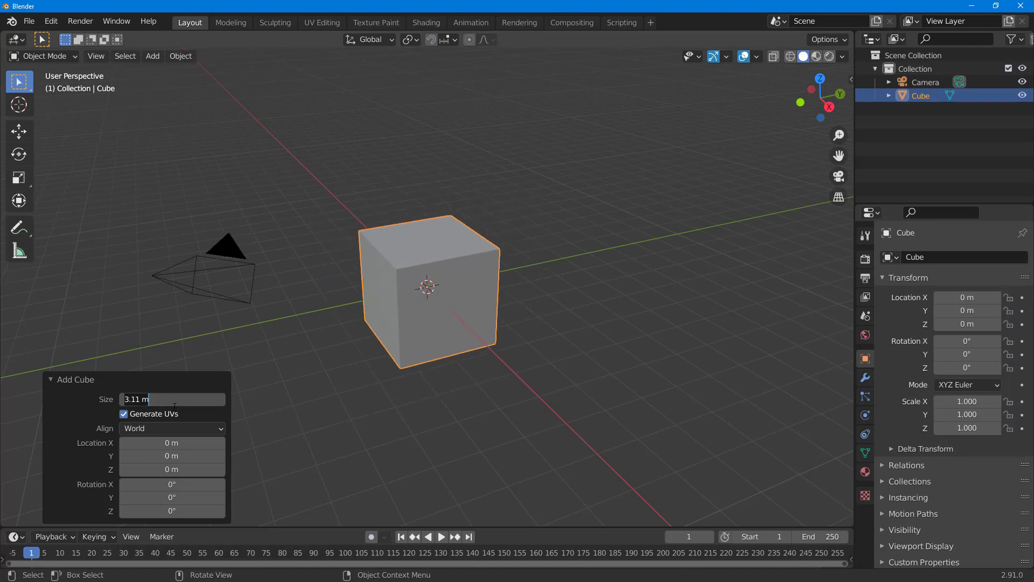
pyautogui.write('4')
pyautogui.press('Return')
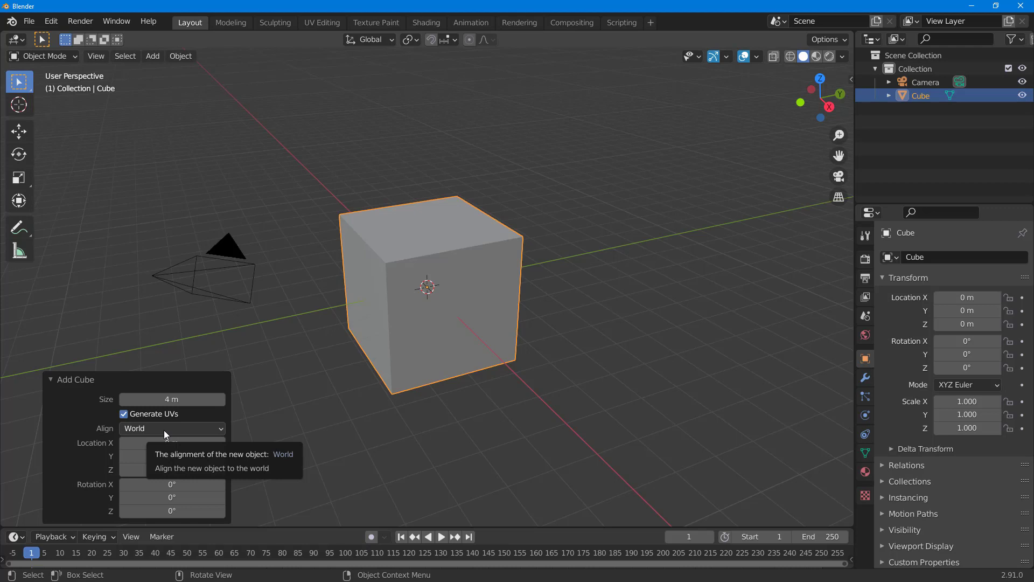
# Step: Set the cube's location to about -0.16, -0.18, -0.11 m and its rotation to about 4.4°, 1.7°, 7.1° in X, Y, Z
pyautogui.moveTo(202, 447); pyautogui.dragTo(208, 493)
pyautogui.moveTo(156, 496); pyautogui.dragTo(176, 504)
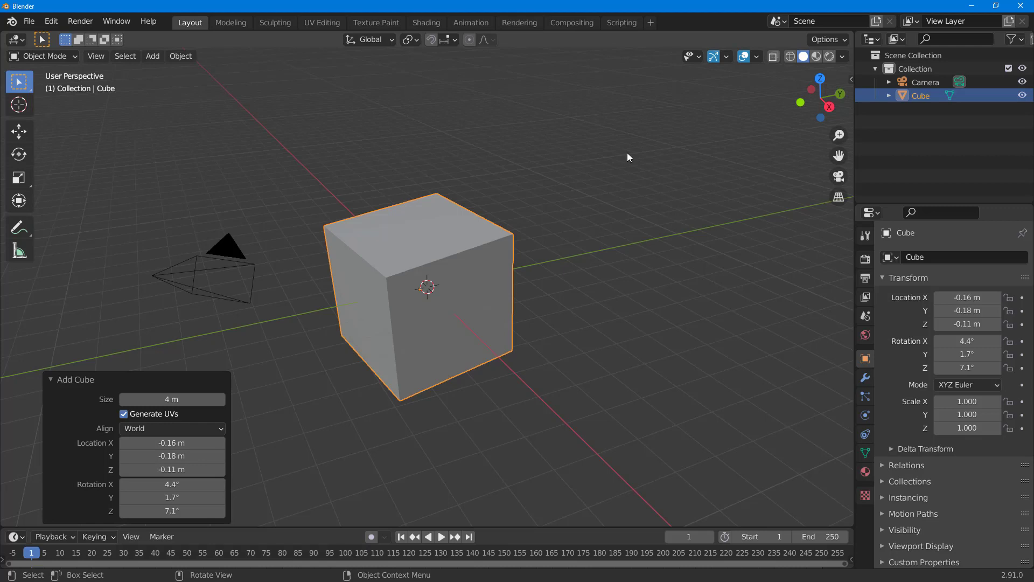
# Step: Delete the 4 m cube from the scene
pyautogui.click(564, 232)
pyautogui.click(469, 269)
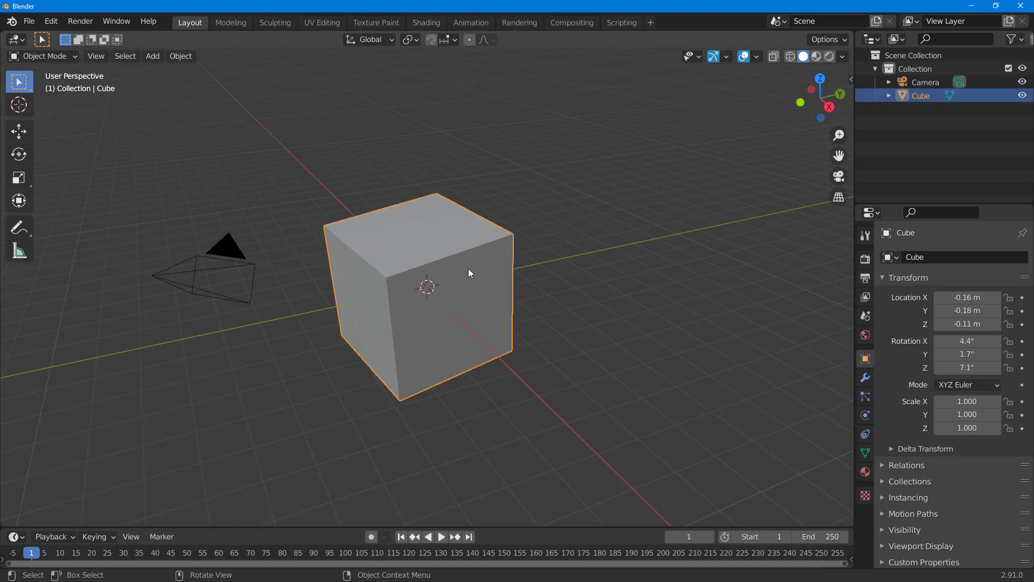
pyautogui.press('Delete')
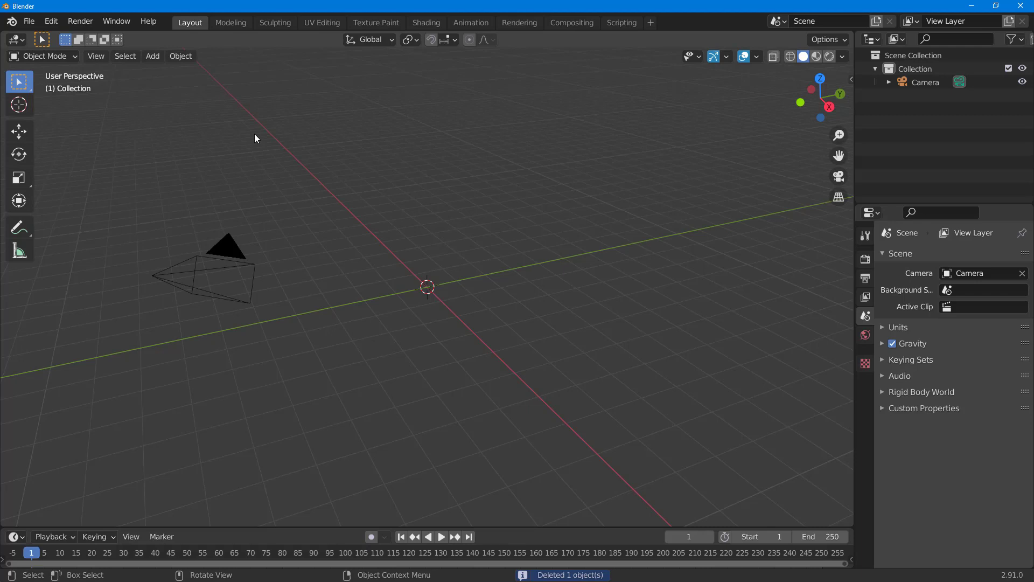
# Step: Add a plane about 3.33 m in size with its X location at about 0.82 m, and delete it again
pyautogui.click(181, 58)
pyautogui.moveTo(153, 56)
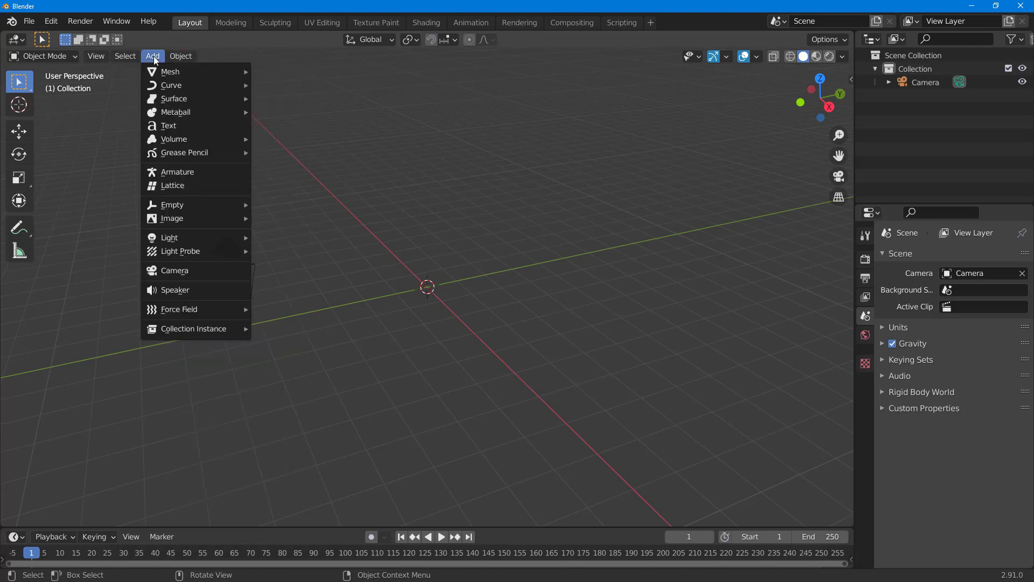
pyautogui.moveTo(226, 74)
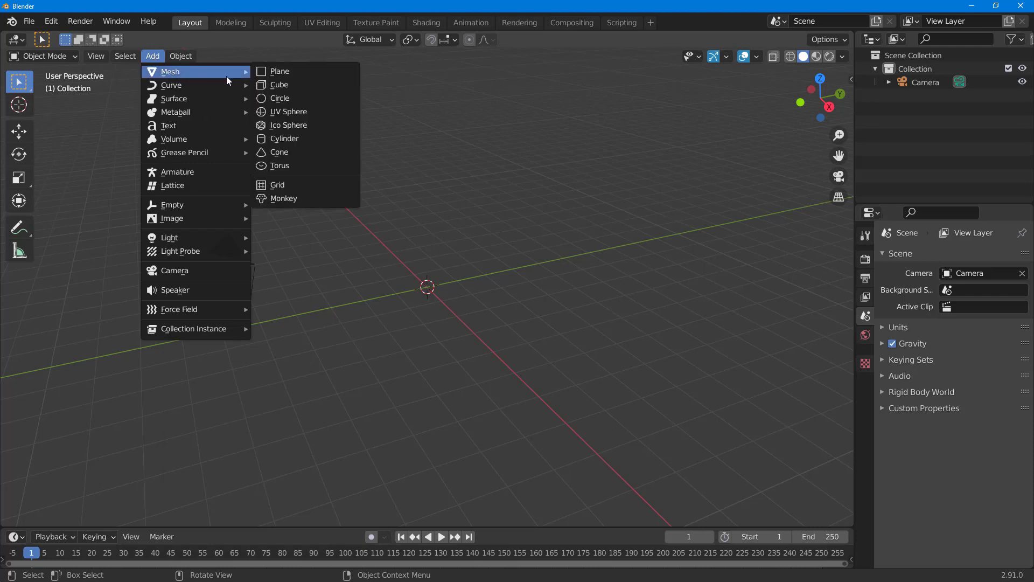
pyautogui.click(298, 76)
pyautogui.moveTo(195, 398); pyautogui.dragTo(275, 415)
pyautogui.moveTo(129, 451); pyautogui.dragTo(408, 387)
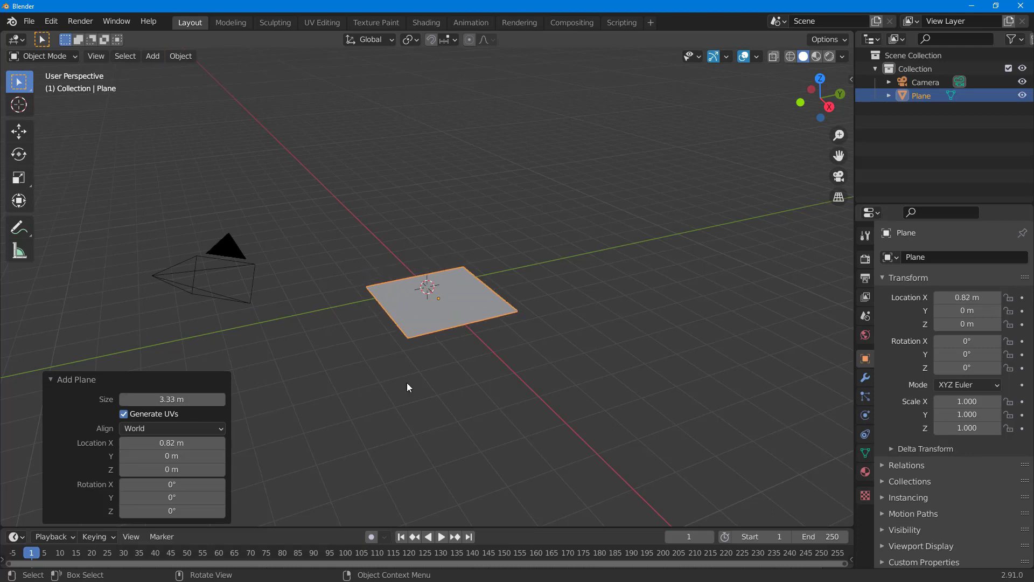
pyautogui.hotkey('ctrl', 'z')
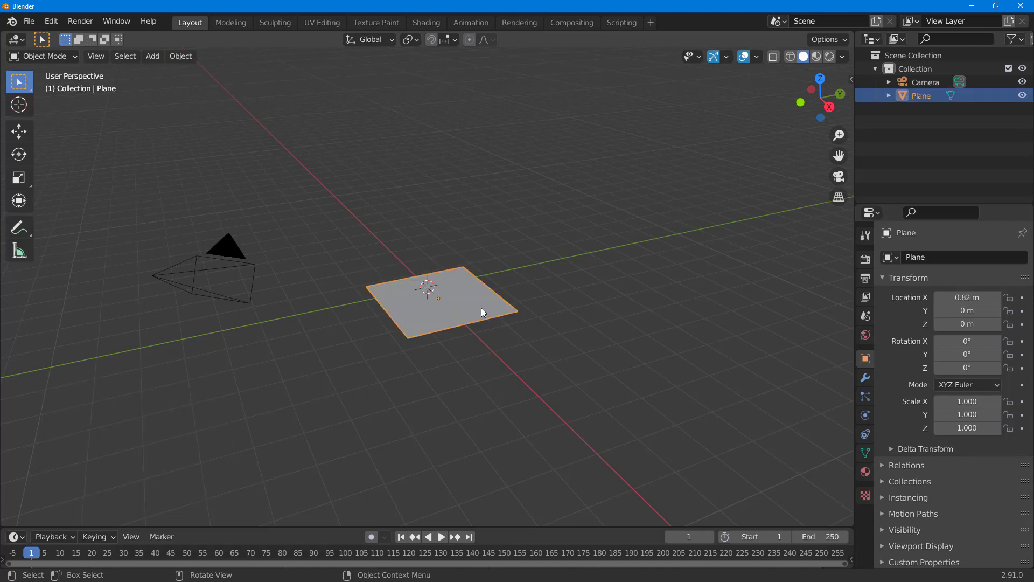
# Step: Add a circle mesh and adjust its vertex count and X location in its creation settings
pyautogui.click(152, 57)
pyautogui.moveTo(157, 72)
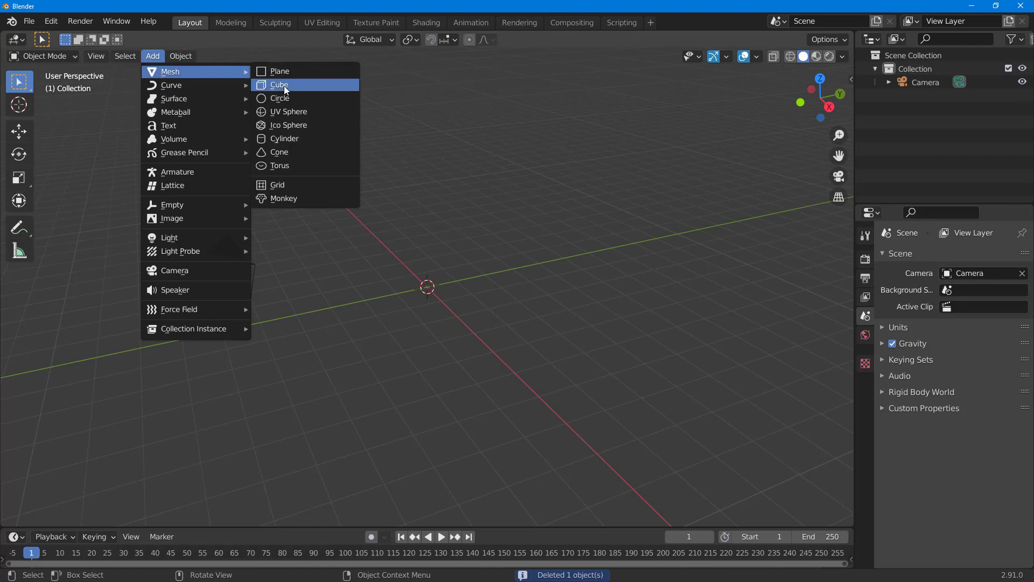
pyautogui.click(286, 100)
pyautogui.moveTo(134, 371); pyautogui.dragTo(186, 389)
pyautogui.moveTo(188, 445); pyautogui.dragTo(259, 444)
# Step: Delete the circle from the scene
pyautogui.moveTo(347, 220); pyautogui.dragTo(366, 239)
pyautogui.click(463, 319)
pyautogui.press('Delete')
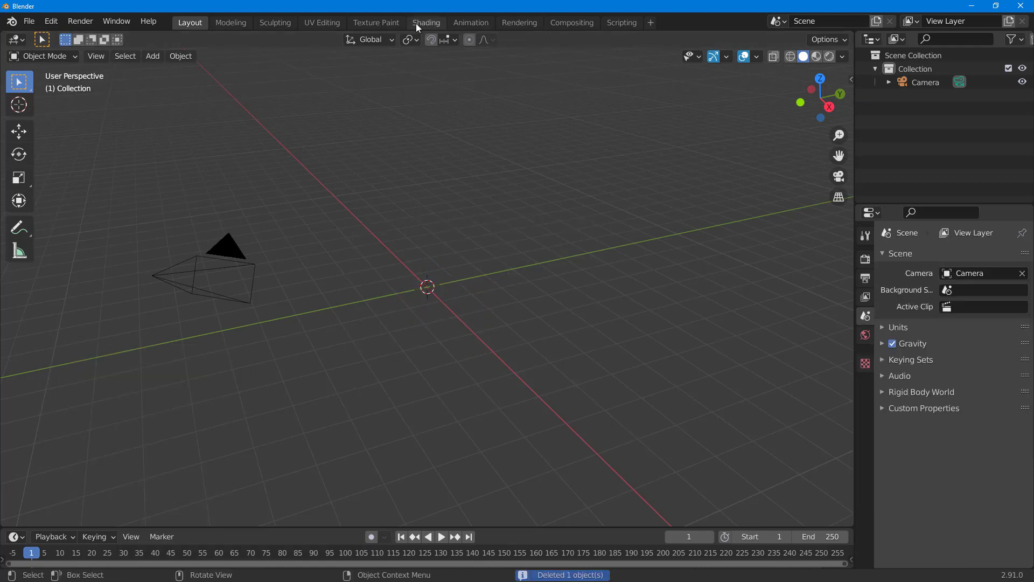
# Step: Add a UV sphere with 22 segments, 7 rings, radius 3.08 m, location about -0.18, 0.2, -0.03 m and rotation about 41.8°, 2.5°, 10.6°
pyautogui.click(143, 58)
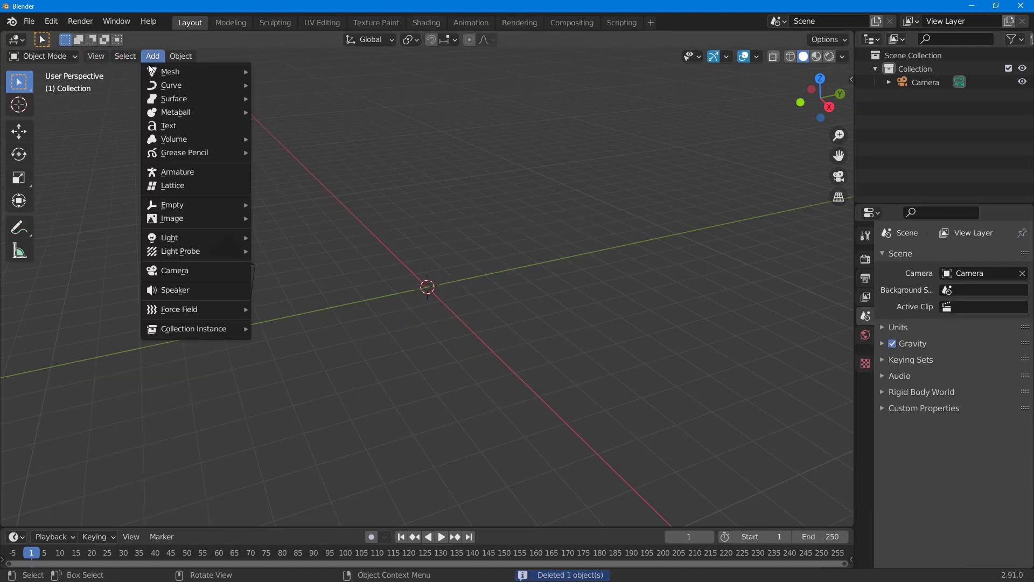
pyautogui.moveTo(212, 69)
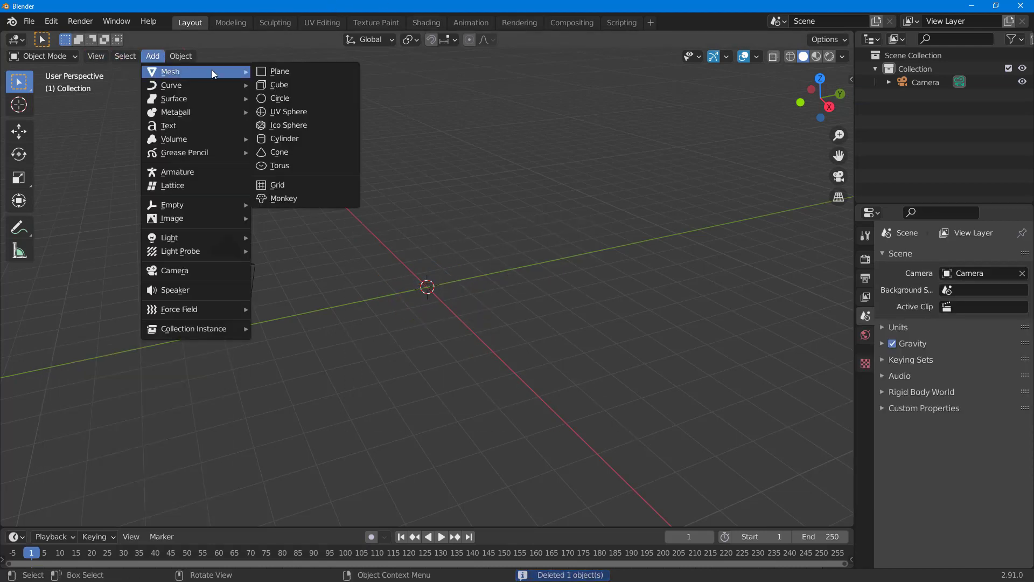
pyautogui.click(278, 114)
pyautogui.moveTo(186, 373); pyautogui.dragTo(420, 478)
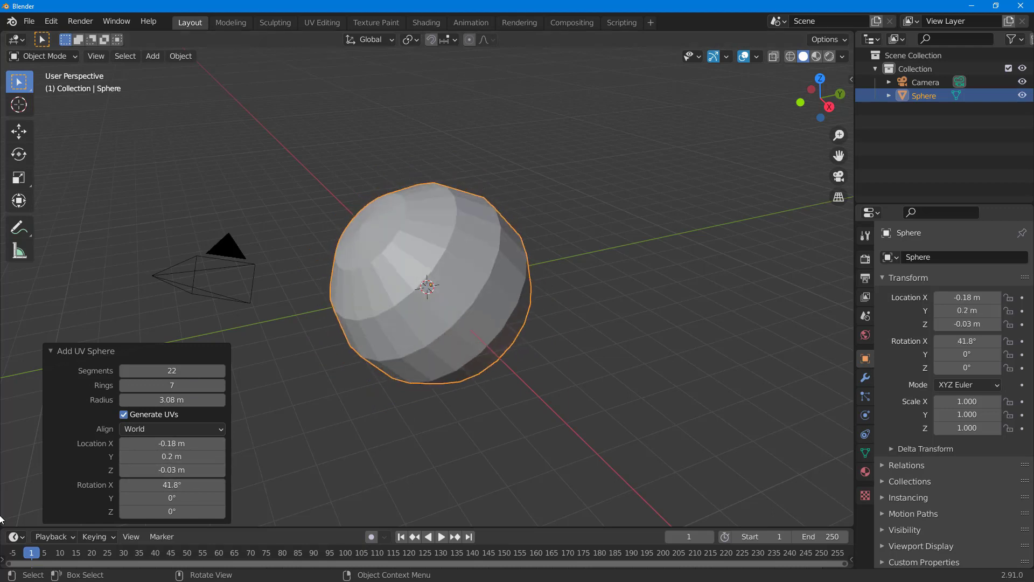
pyautogui.moveTo(186, 497); pyautogui.dragTo(227, 503)
# Step: Delete the UV sphere from the scene
pyautogui.click(263, 462)
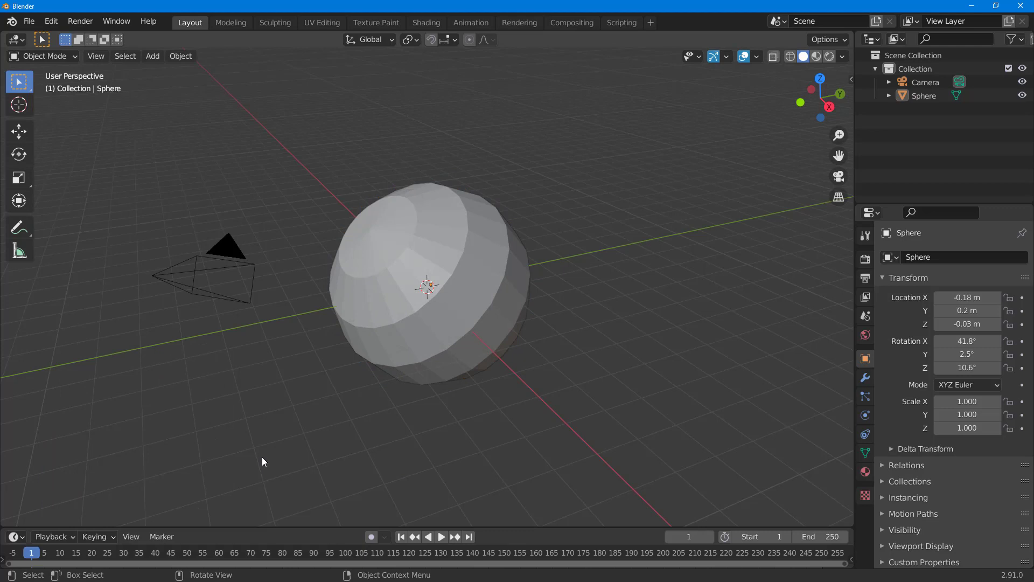
pyautogui.click(360, 333)
pyautogui.press('Delete')
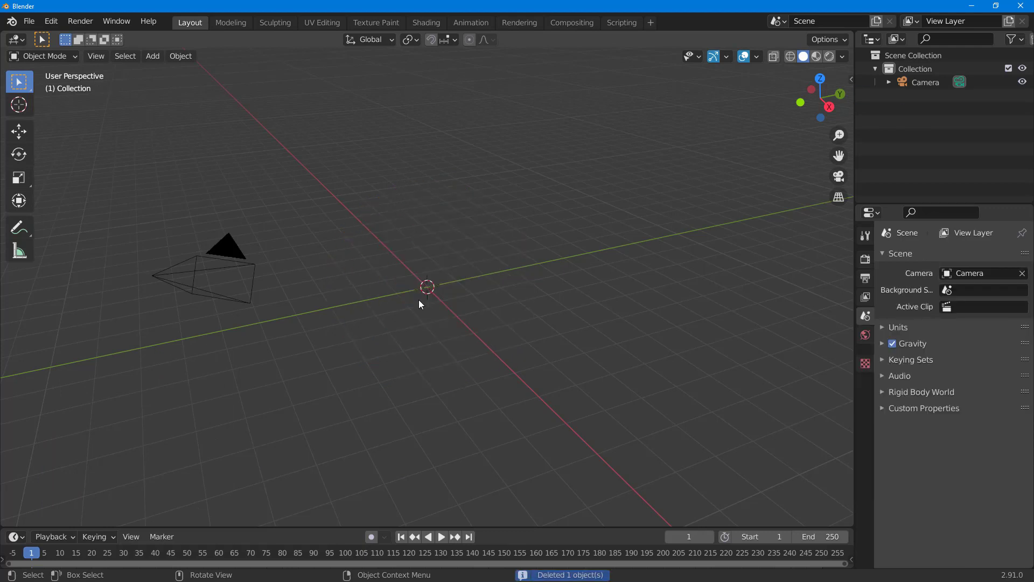
# Step: Add an ico sphere with a radius of about 3.54 m and 4 subdivisions
pyautogui.click(154, 58)
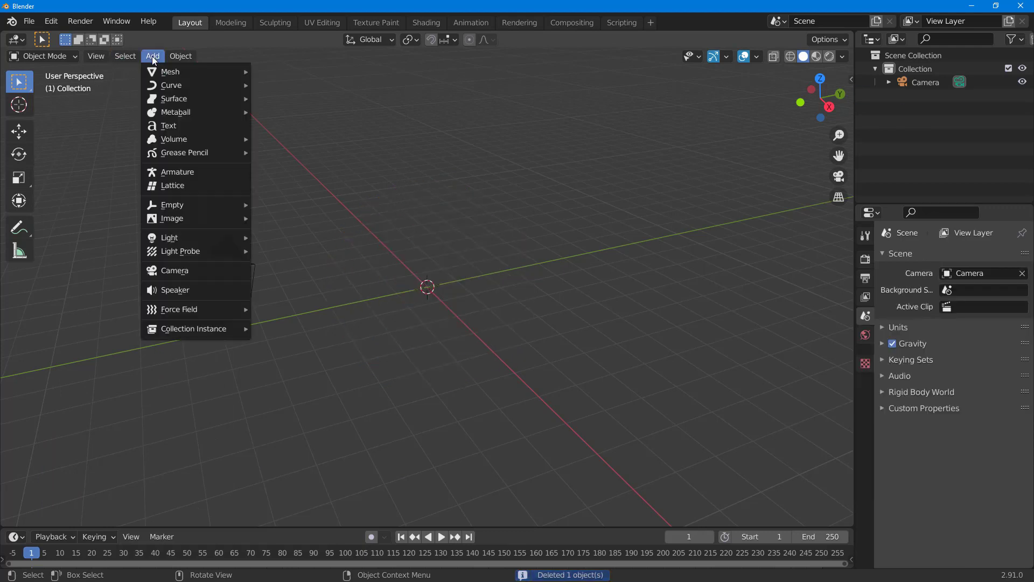
pyautogui.moveTo(161, 72)
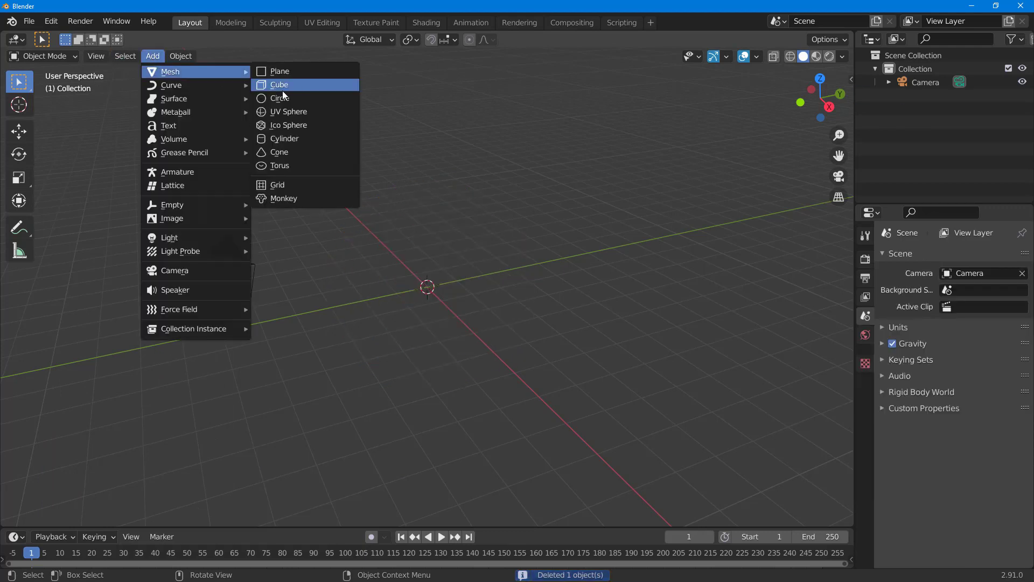
pyautogui.click(315, 129)
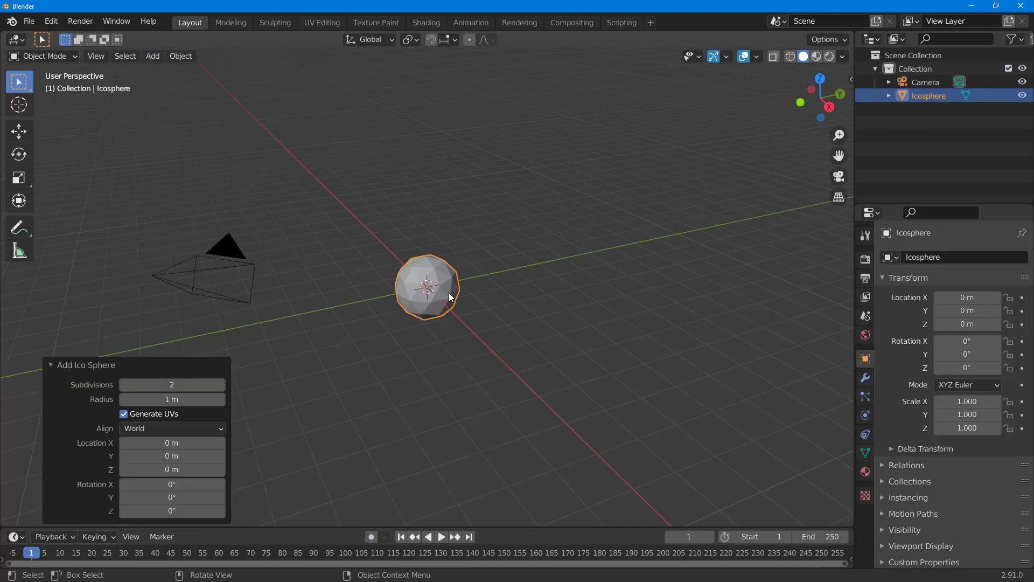
pyautogui.moveTo(172, 399); pyautogui.dragTo(339, 421)
pyautogui.moveTo(165, 385); pyautogui.dragTo(178, 387)
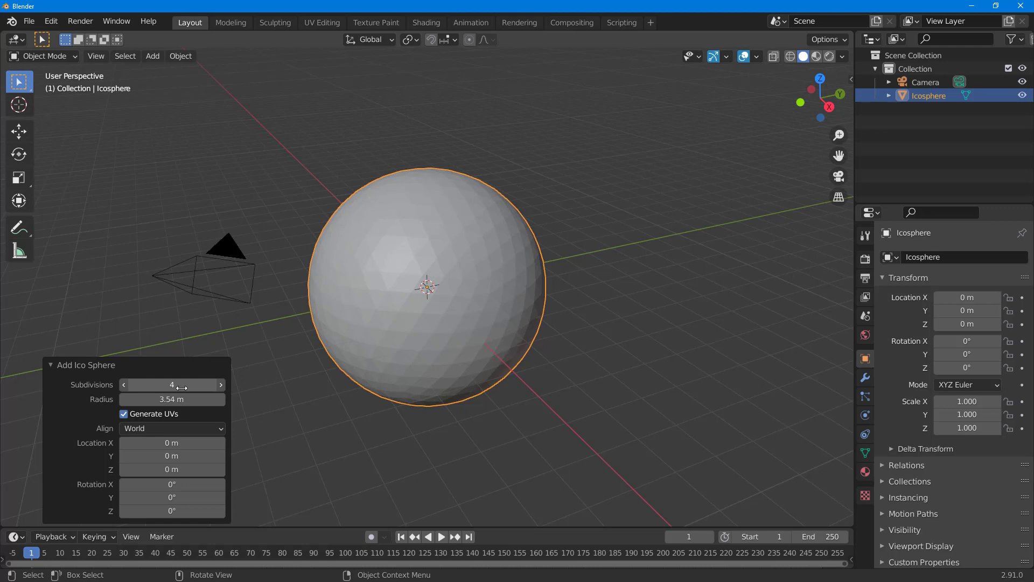
# Step: Set the ico sphere's X location to about -0.05 m and delete the sphere from the scene
pyautogui.moveTo(162, 442); pyautogui.dragTo(383, 425)
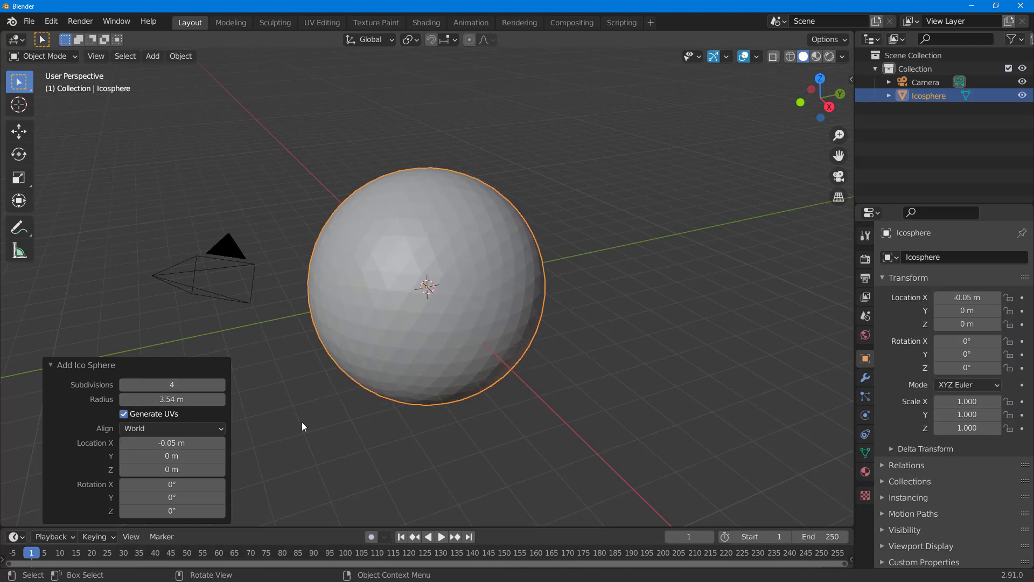
pyautogui.click(405, 415)
pyautogui.click(408, 215)
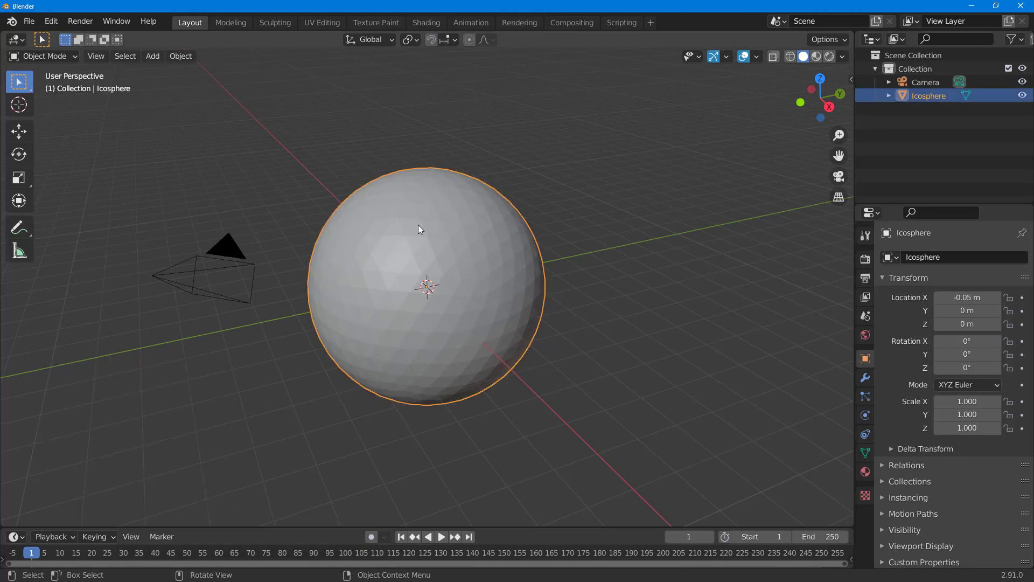
pyautogui.press('Delete')
# Step: Add a cylinder with 14 vertices, a radius of about 3.43 m, a depth of about 6.1 m and an X location of about 0.16 m
pyautogui.click(174, 57)
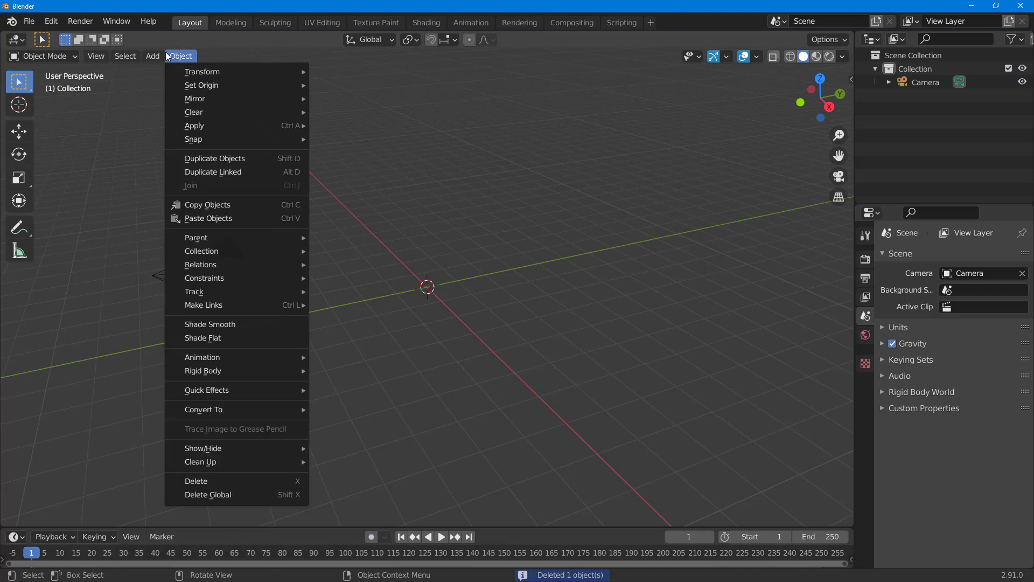
pyautogui.moveTo(154, 56)
pyautogui.moveTo(165, 73)
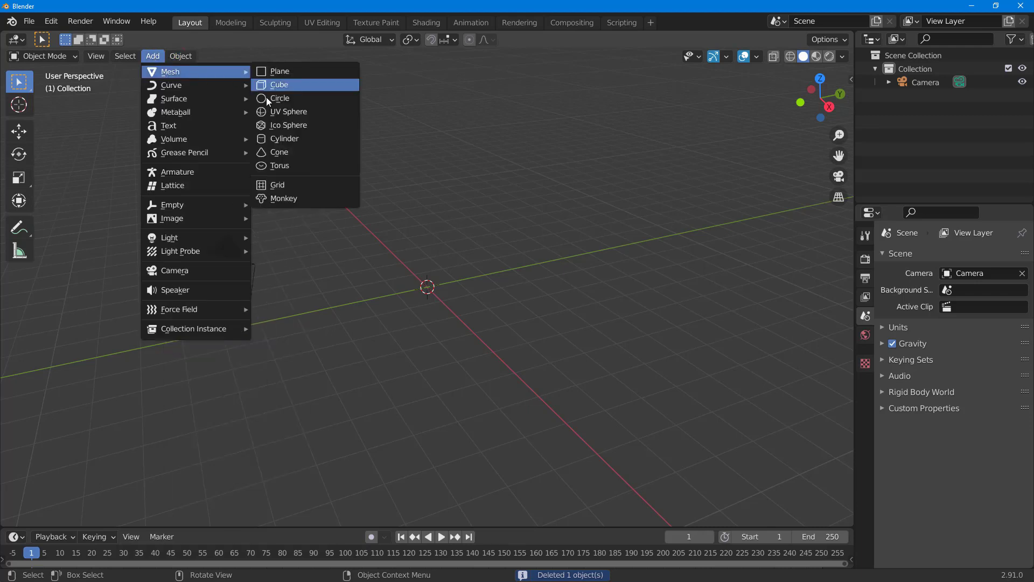
pyautogui.click(306, 136)
pyautogui.moveTo(197, 359); pyautogui.dragTo(353, 380)
pyautogui.moveTo(180, 385); pyautogui.dragTo(417, 396)
pyautogui.moveTo(115, 443); pyautogui.dragTo(132, 443)
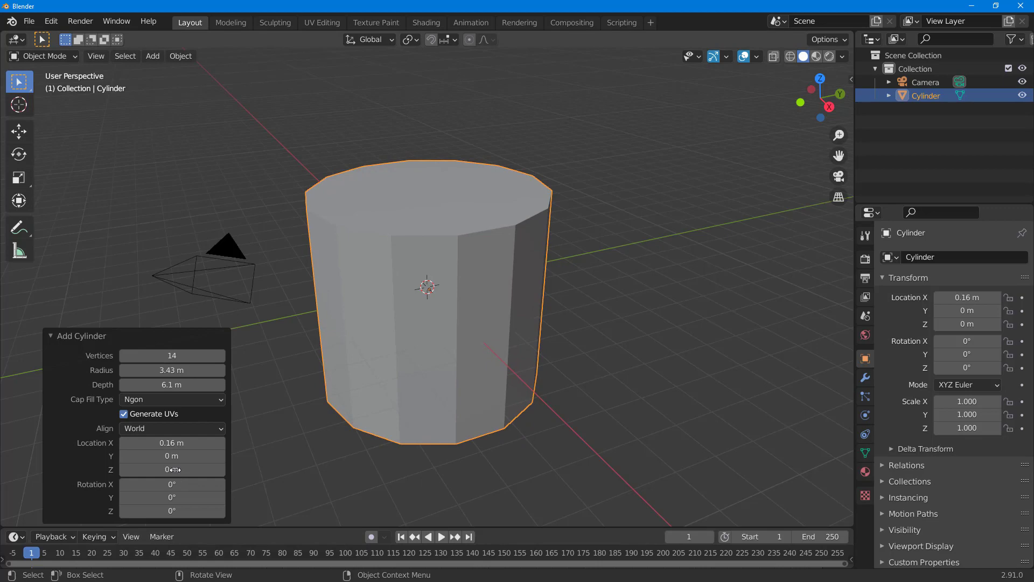
# Step: Set the cylinder's cap fill type to Nothing, inspect its open ends and delete it from the scene
pyautogui.click(169, 399)
pyautogui.click(170, 430)
pyautogui.click(166, 405)
pyautogui.click(159, 414)
pyautogui.moveTo(429, 244)
pyautogui.mouseDown(button='middle')
pyautogui.moveTo(449, 324)
pyautogui.moveTo(412, 247)
pyautogui.mouseUp(button='middle')
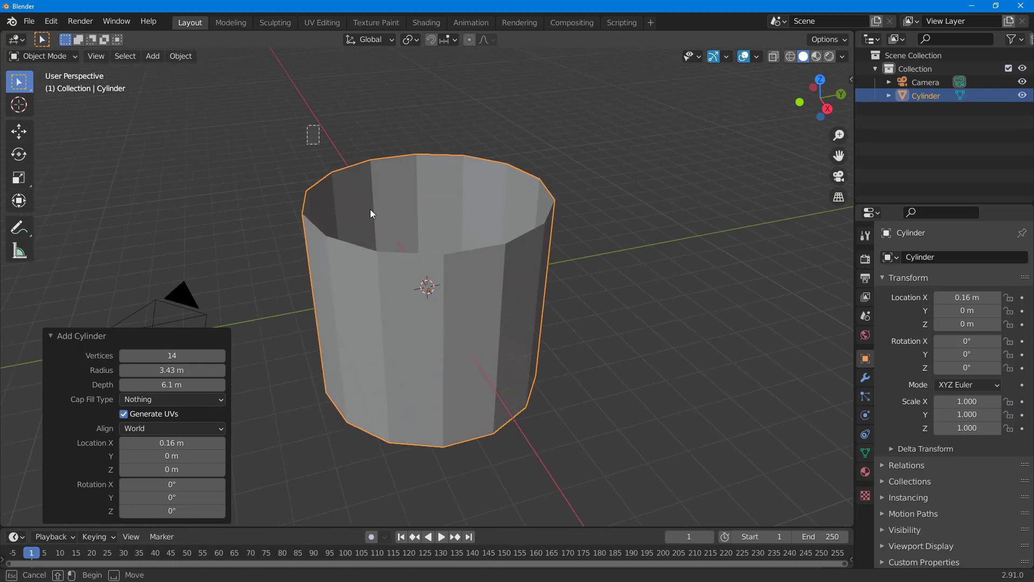
pyautogui.press('Delete')
# Step: Add a cone mesh, adjusting its vertex count and base radius, and delete it from the scene
pyautogui.click(153, 56)
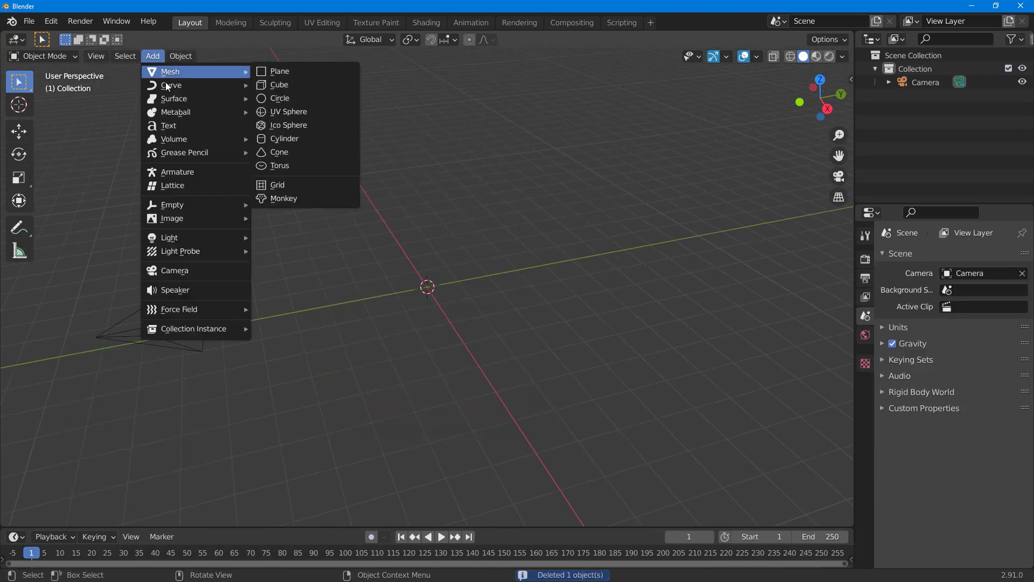
pyautogui.click(317, 153)
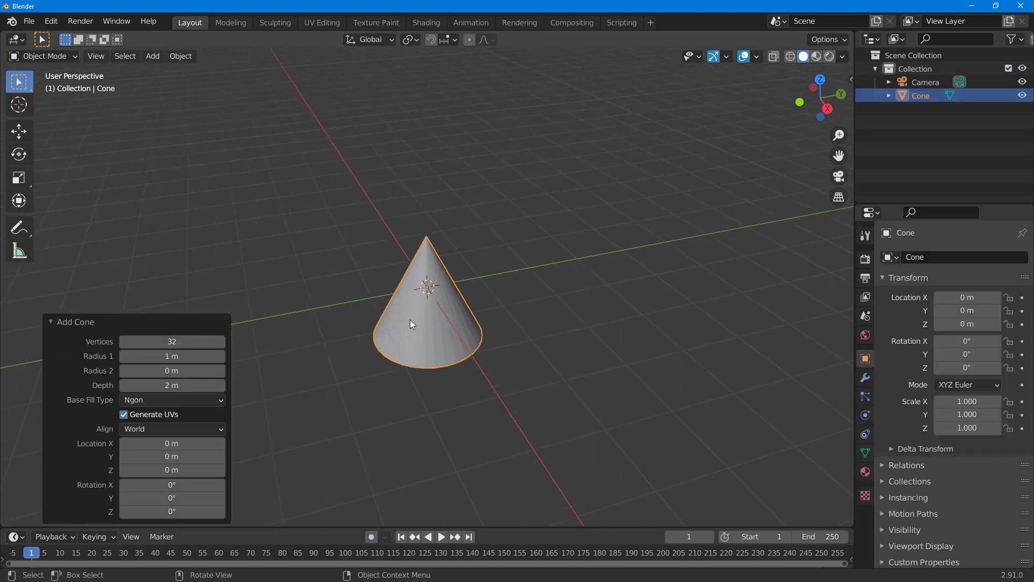
pyautogui.moveTo(175, 343)
pyautogui.mouseDown()
pyautogui.moveTo(241, 349)
pyautogui.moveTo(175, 362)
pyautogui.mouseUp()
pyautogui.click(209, 360)
pyautogui.click(428, 332)
pyautogui.press('Delete')
# Step: Add a torus mesh, adjusting its segments and major radius, and delete it from the scene
pyautogui.click(153, 56)
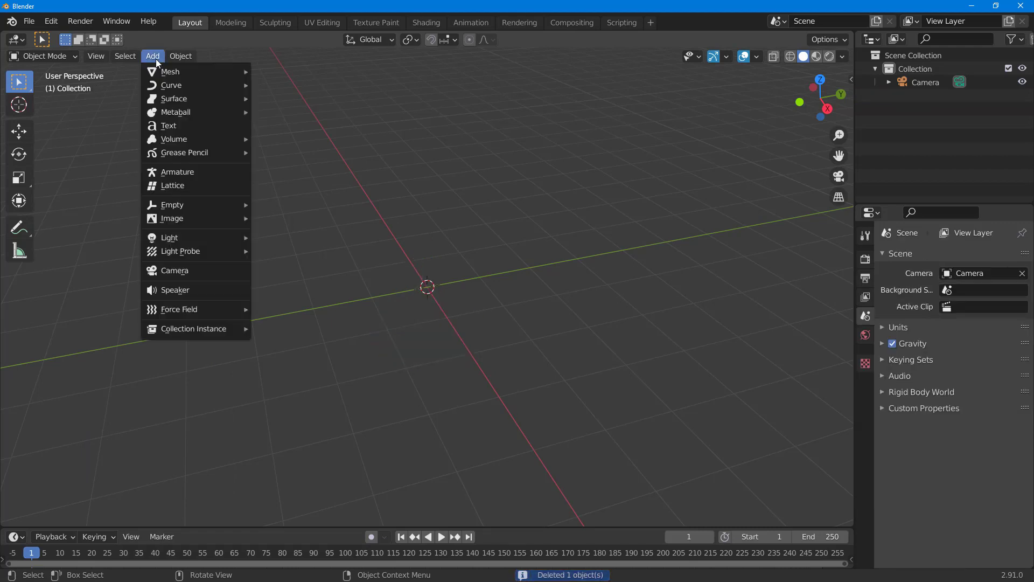
pyautogui.moveTo(176, 75)
pyautogui.click(329, 168)
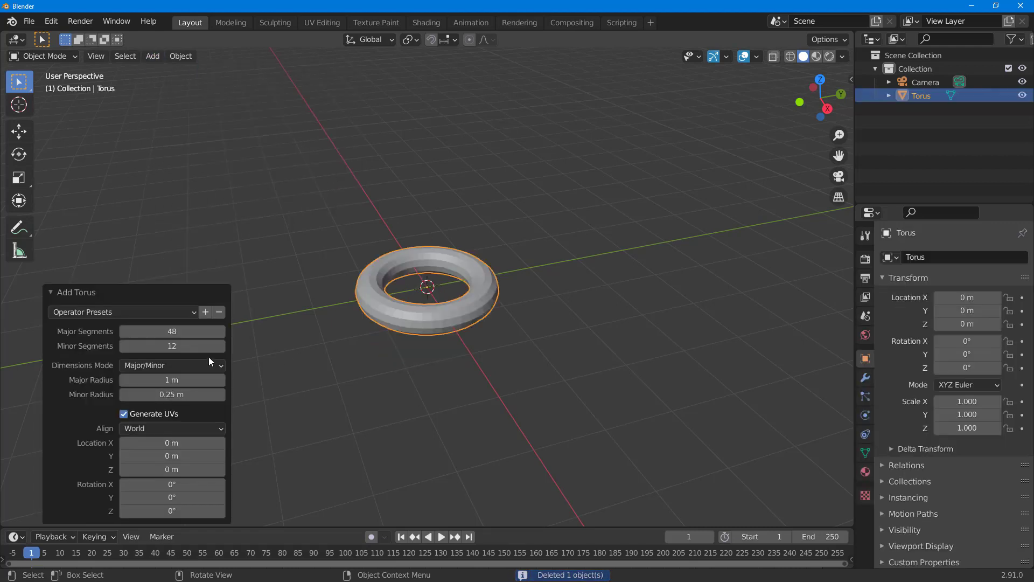
pyautogui.moveTo(189, 332); pyautogui.dragTo(182, 383)
pyautogui.moveTo(291, 161); pyautogui.dragTo(681, 466)
pyautogui.press('Delete')
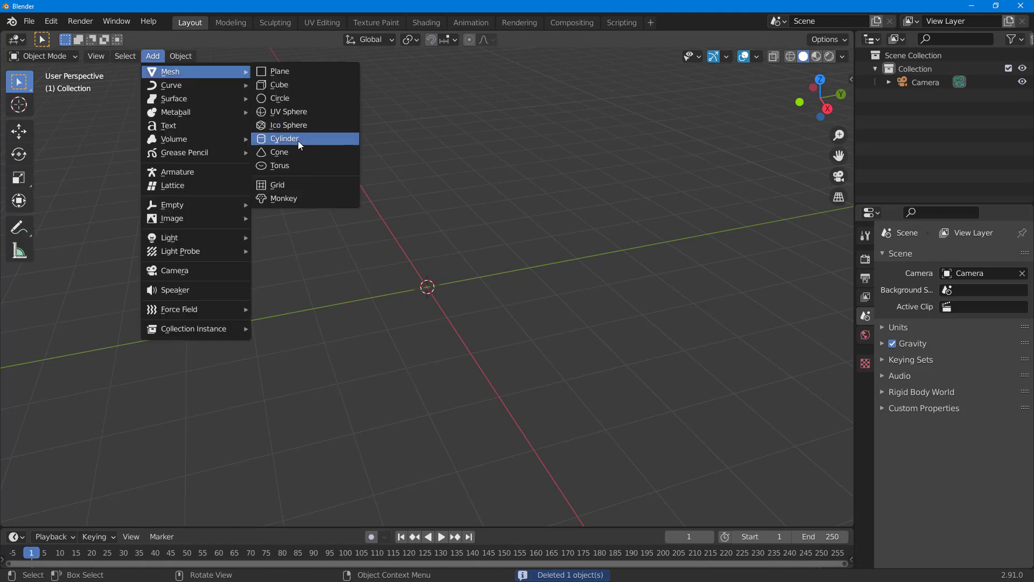
# Step: Add a grid mesh with an increased size and delete it from the scene
pyautogui.click(304, 185)
pyautogui.moveTo(179, 399); pyautogui.dragTo(218, 400)
pyautogui.moveTo(251, 130); pyautogui.dragTo(573, 376)
pyautogui.press('Delete')
# Step: Add a monkey mesh with a size of about 2.89 m and an X location of about 0.06 m
pyautogui.click(152, 56)
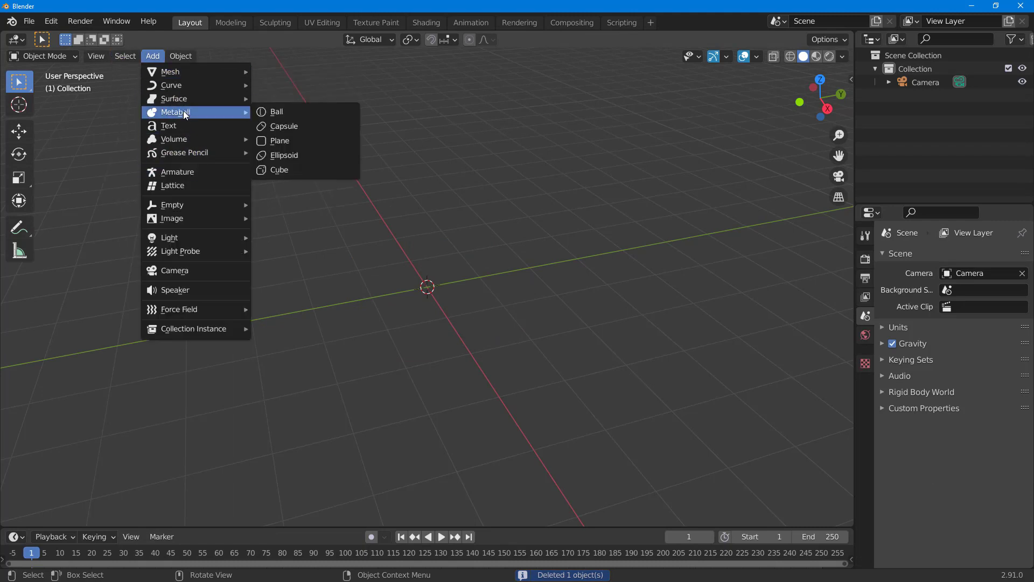
pyautogui.moveTo(186, 73)
pyautogui.click(304, 199)
pyautogui.moveTo(161, 398); pyautogui.dragTo(218, 399)
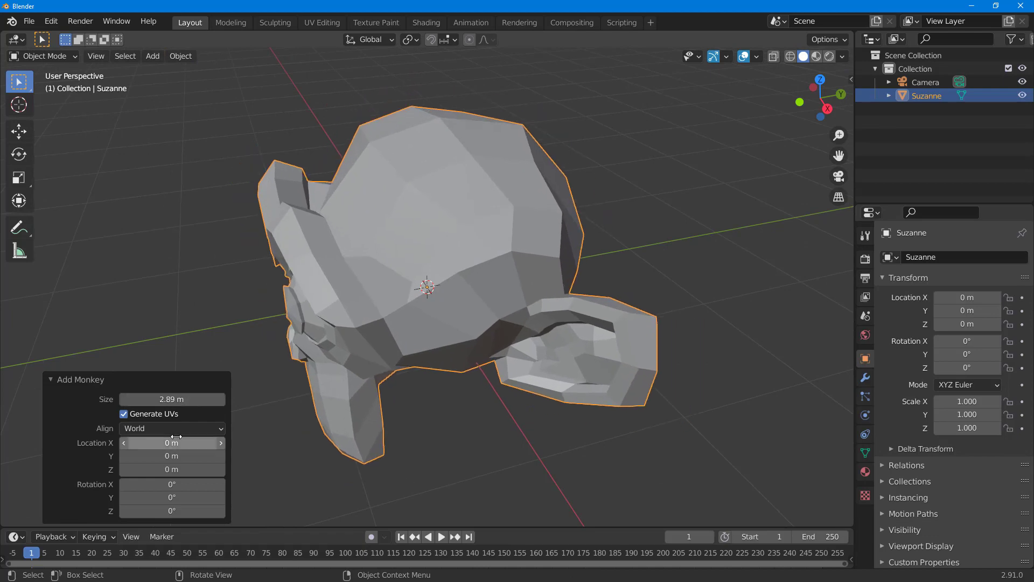
pyautogui.moveTo(176, 436); pyautogui.dragTo(186, 437)
pyautogui.moveTo(354, 341); pyautogui.dragTo(560, 331, button='middle')
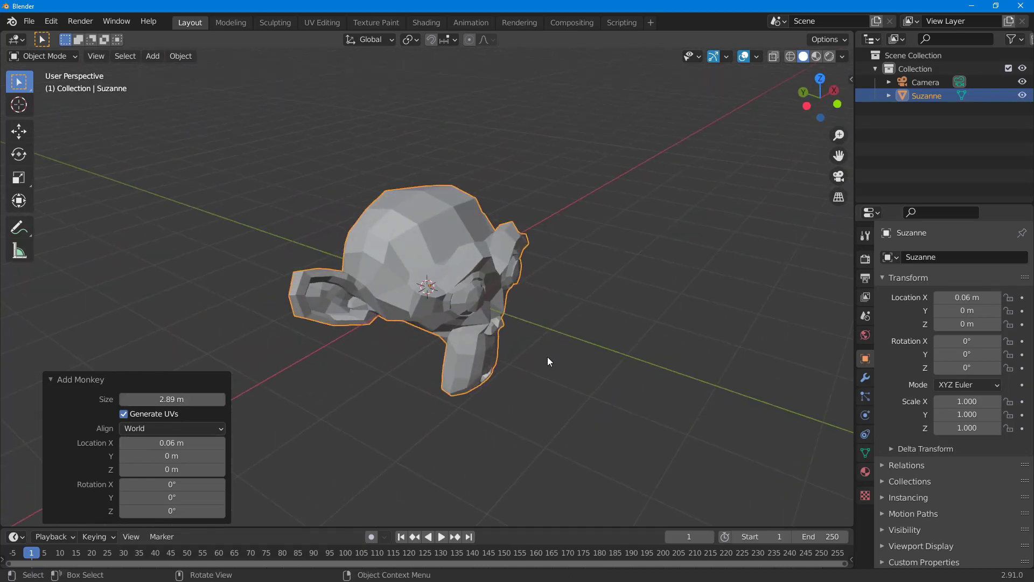